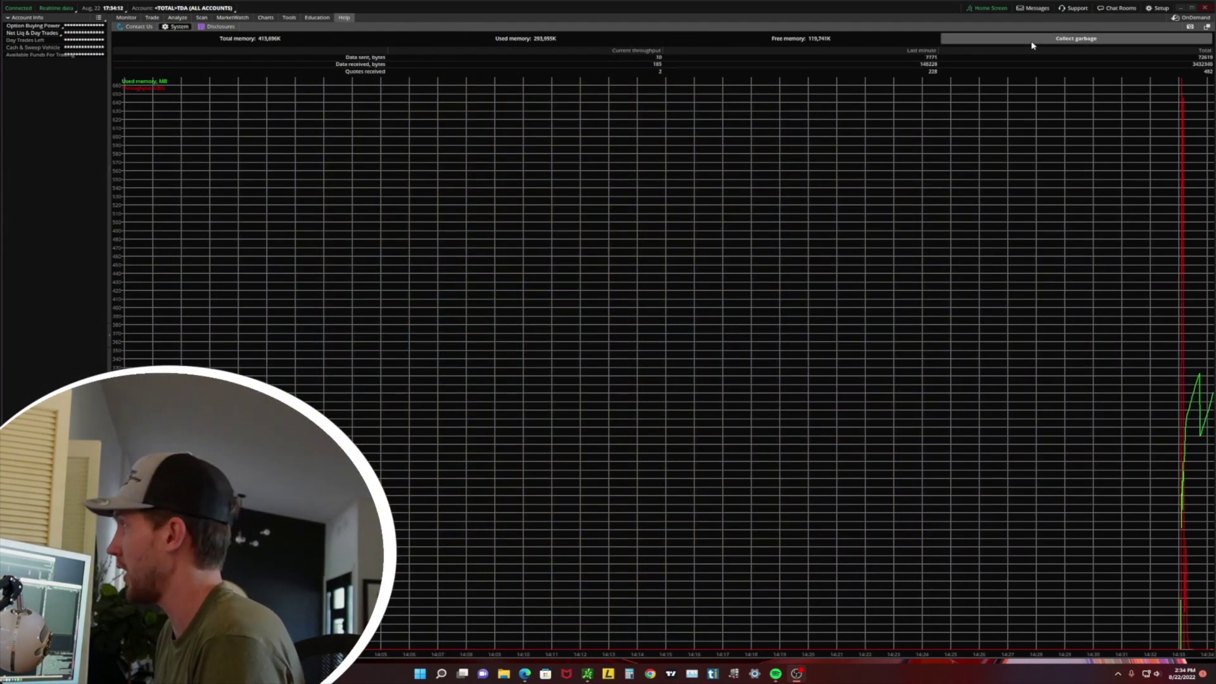
- Run Collect garbage twice on Help > System, then open and close the Trade tools list
{"action": "left_click", "coordinate": [1033, 44]}
{"action": "left_click", "coordinate": [1032, 45]}
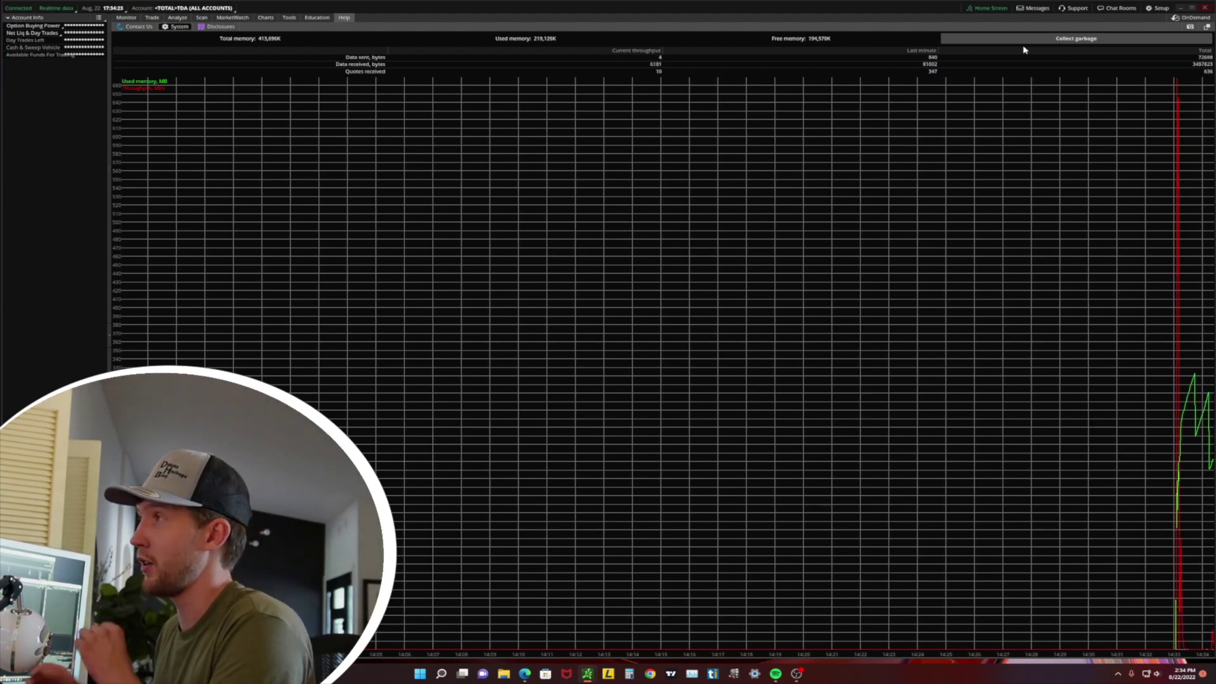
{"action": "left_click", "coordinate": [152, 17]}
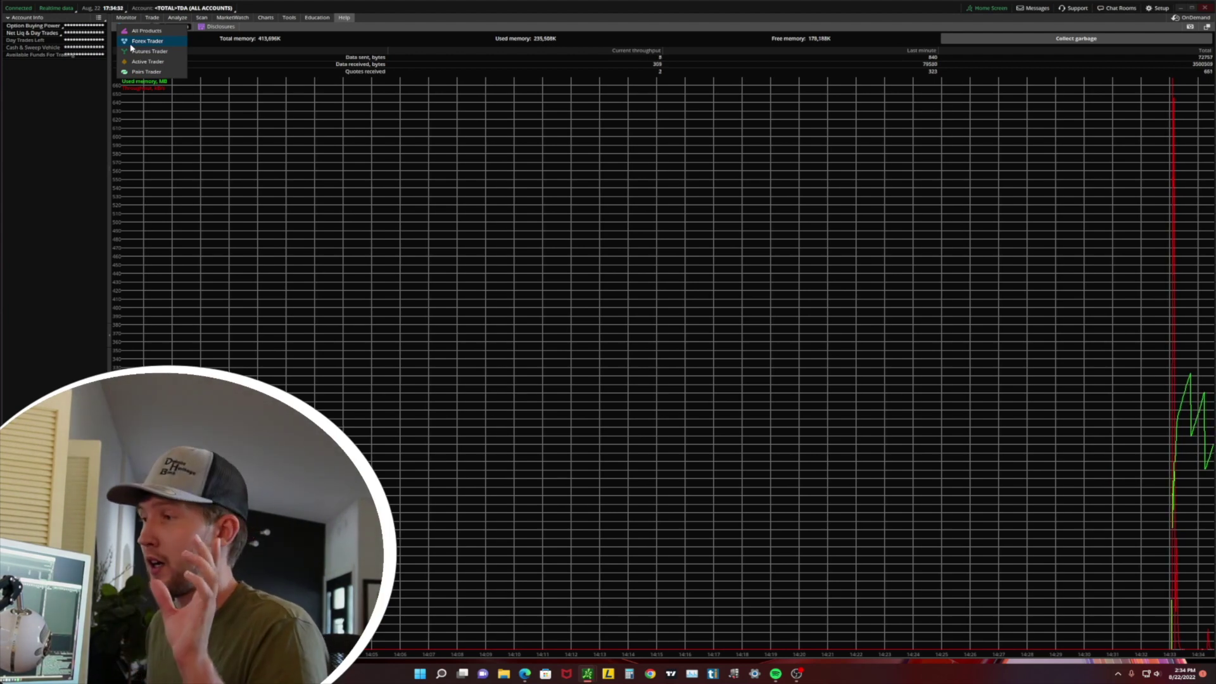
{"action": "left_click", "coordinate": [81, 104]}
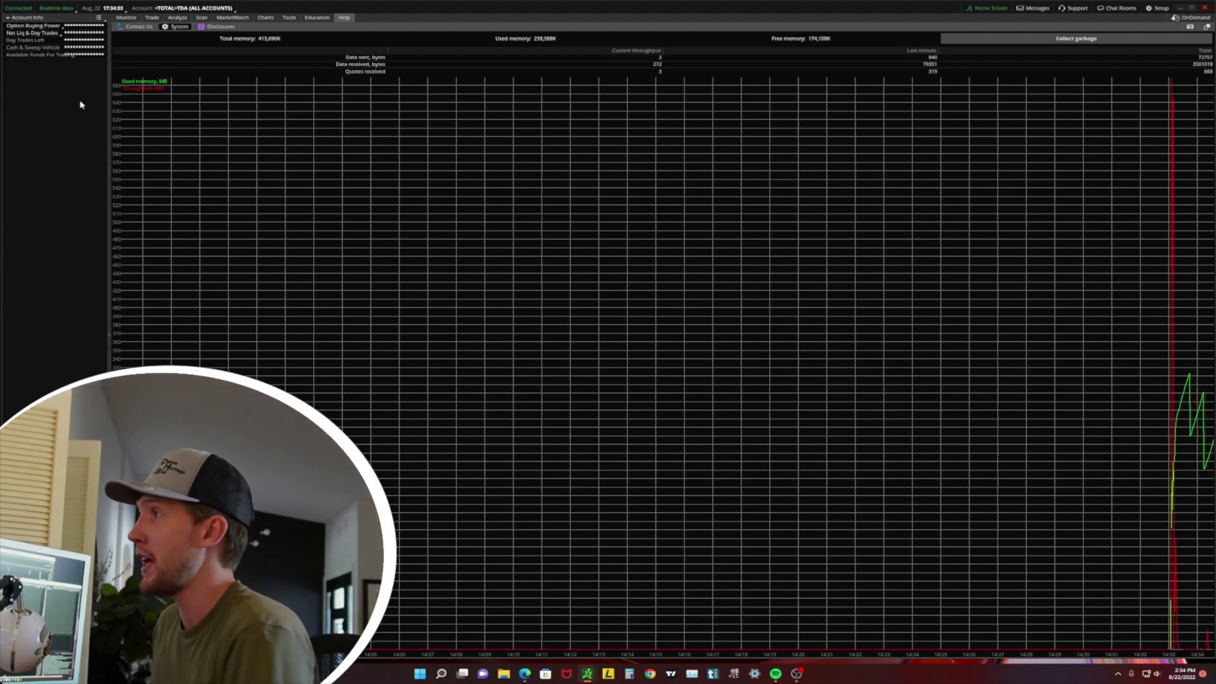
{"action": "left_click", "coordinate": [98, 69]}
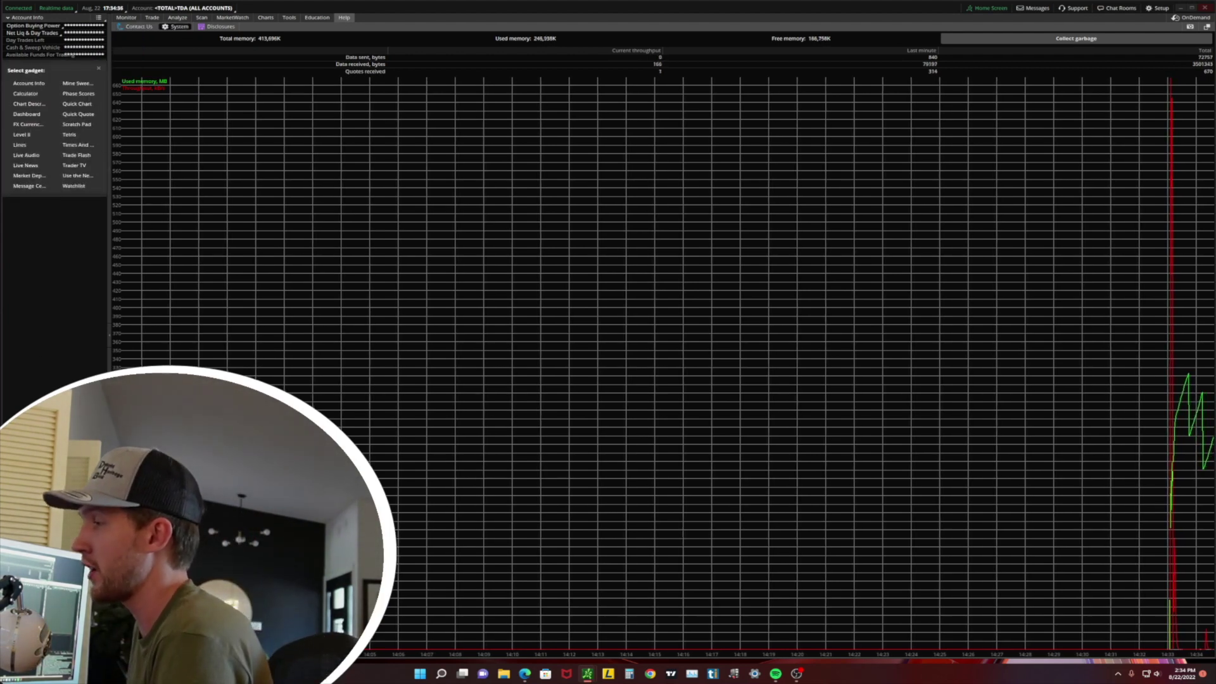
{"action": "left_click", "coordinate": [78, 134]}
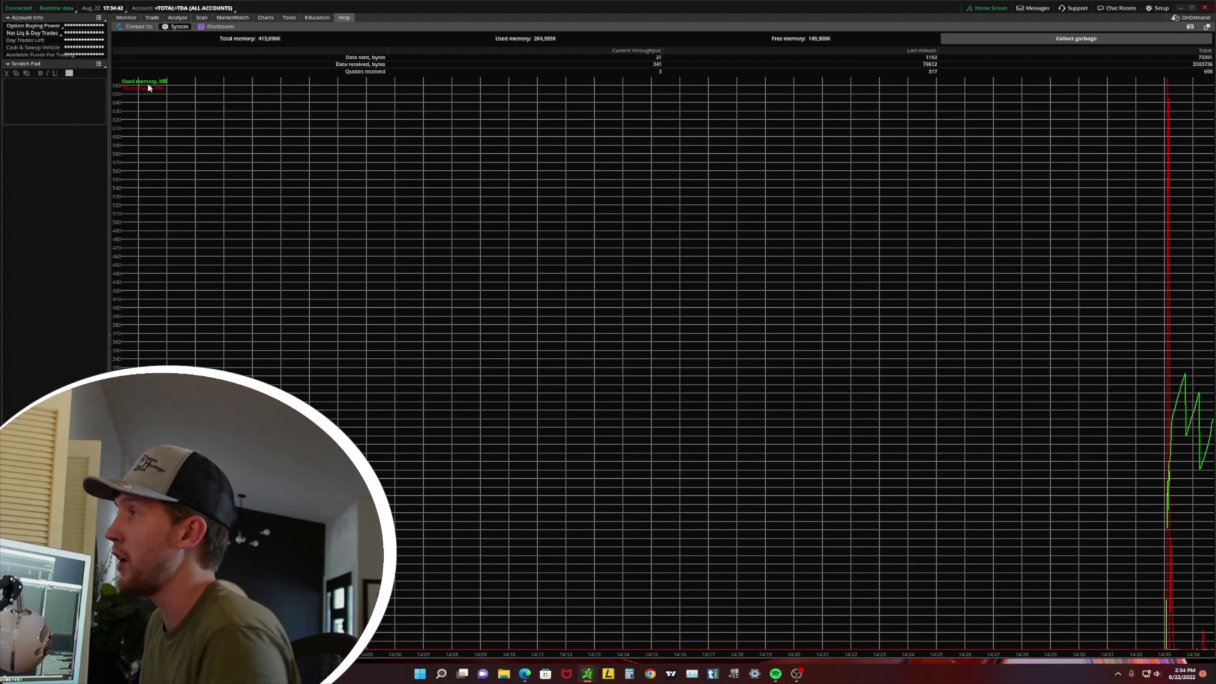
{"action": "left_click", "coordinate": [102, 64]}
{"action": "left_click", "coordinate": [94, 101]}
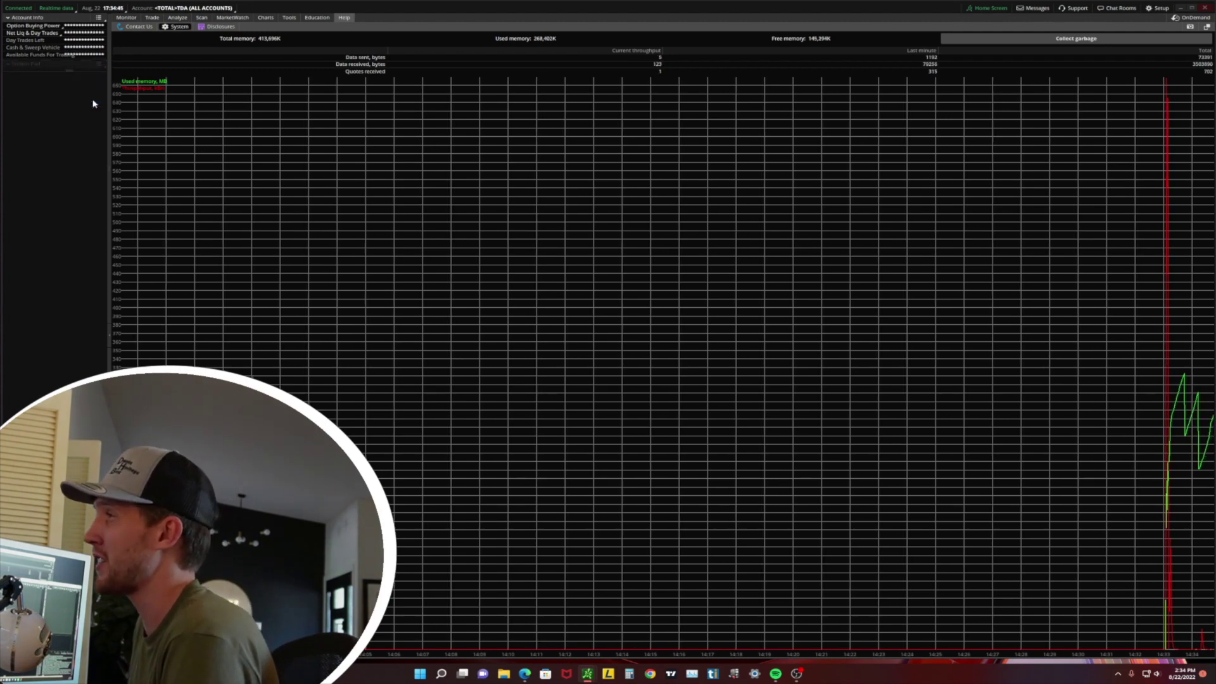
- Open the Trade area and try Futures Trader before settling on Forex Trader
{"action": "left_click", "coordinate": [152, 17]}
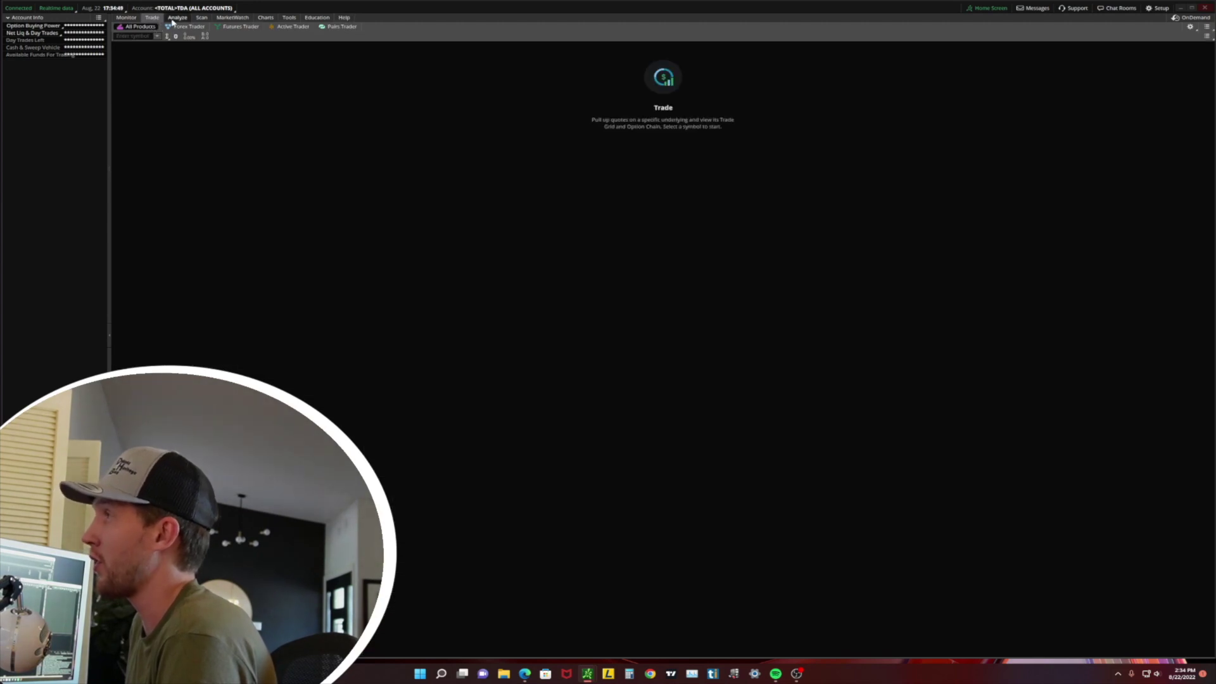
{"action": "left_click", "coordinate": [185, 27]}
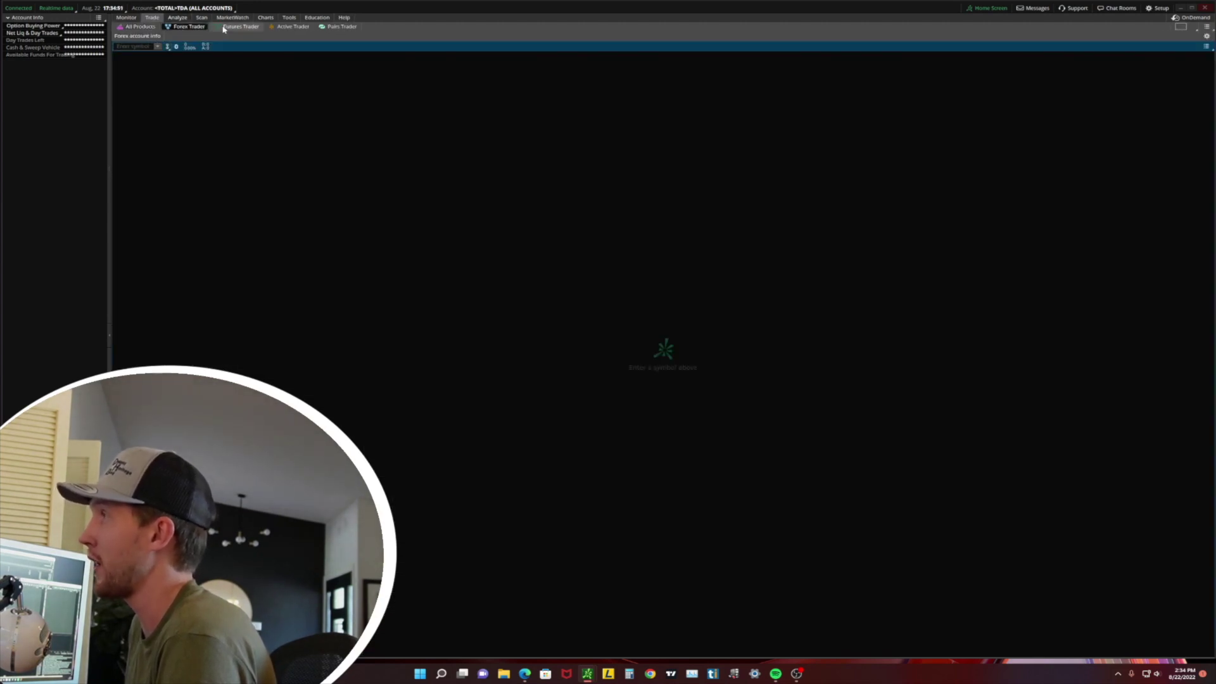
{"action": "left_click", "coordinate": [233, 26]}
{"action": "left_click", "coordinate": [176, 27]}
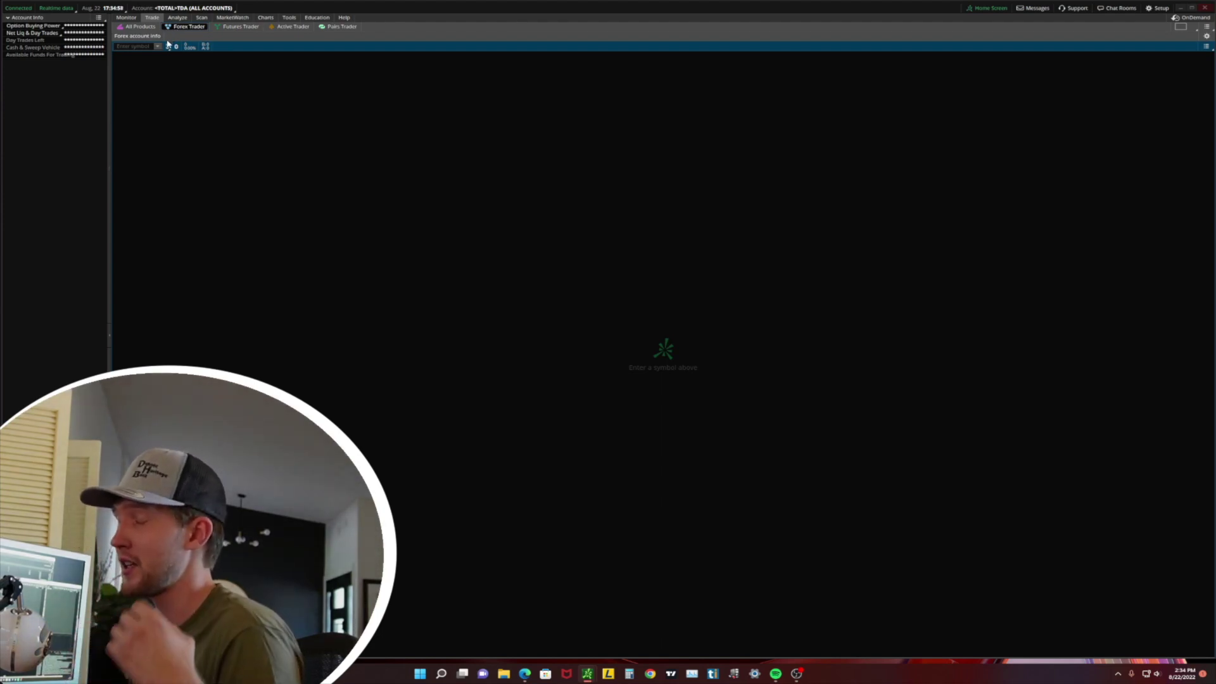
- Change the Forex Trader grid to 3x2, then back to a single 1x1 panel
{"action": "left_click", "coordinate": [1179, 28]}
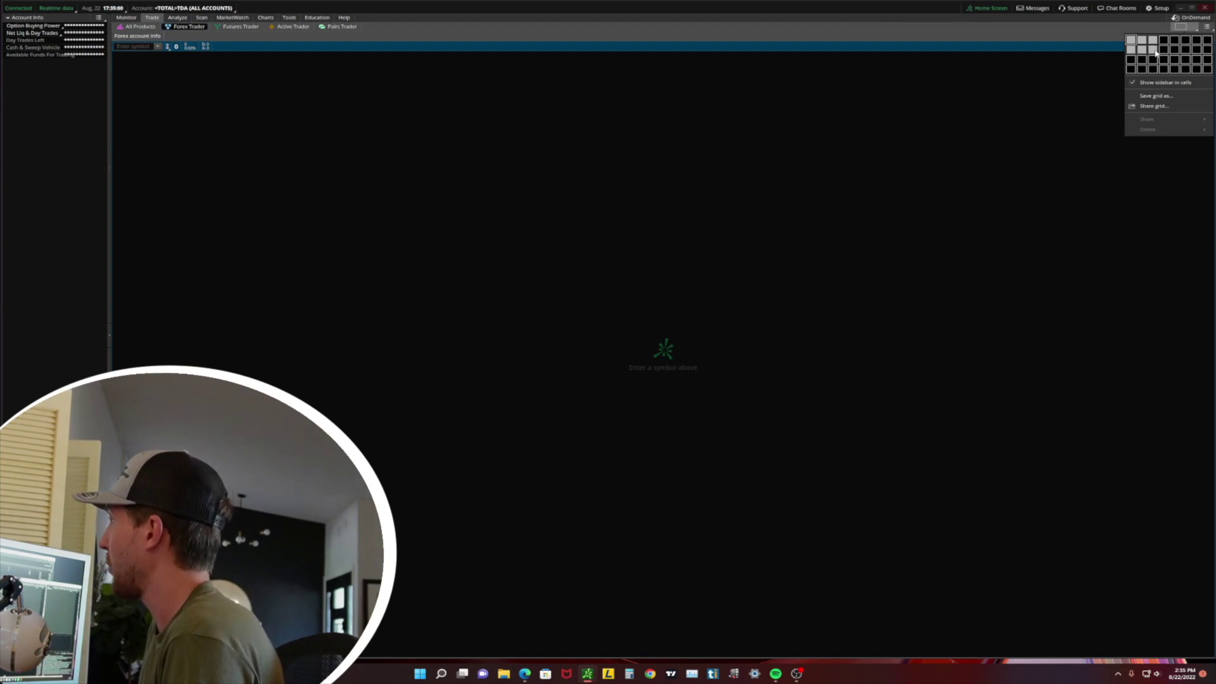
{"action": "left_click", "coordinate": [1161, 50]}
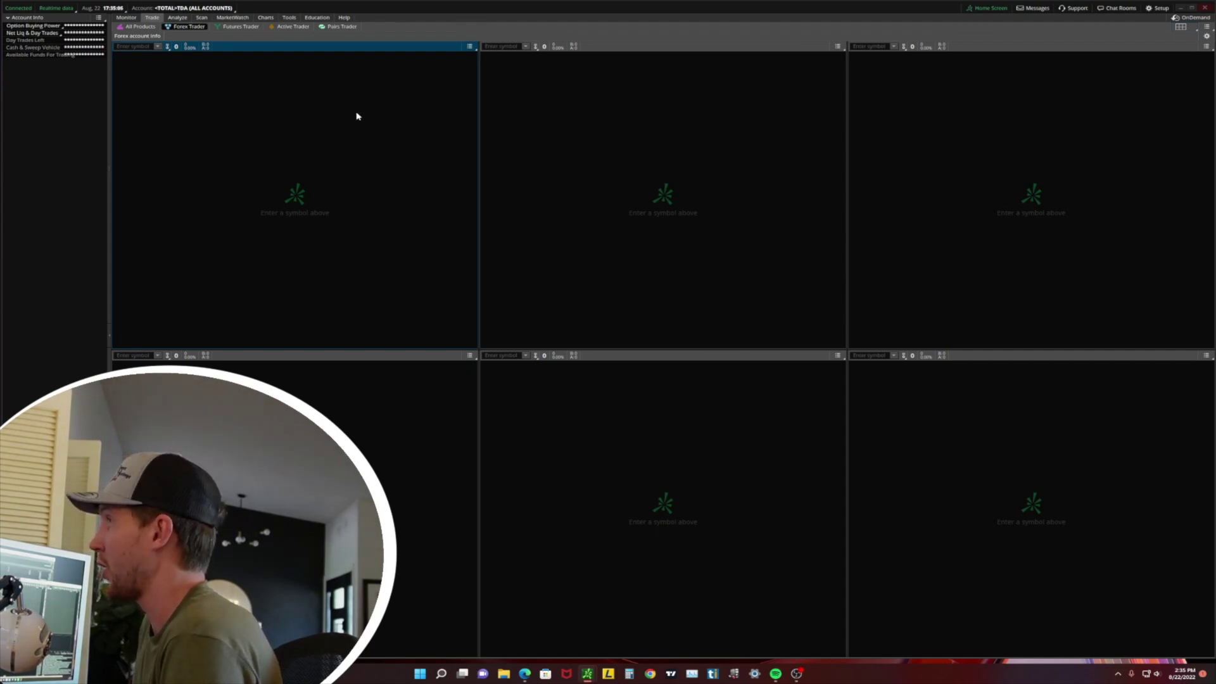
{"action": "left_click", "coordinate": [1181, 28]}
{"action": "left_click", "coordinate": [1133, 42]}
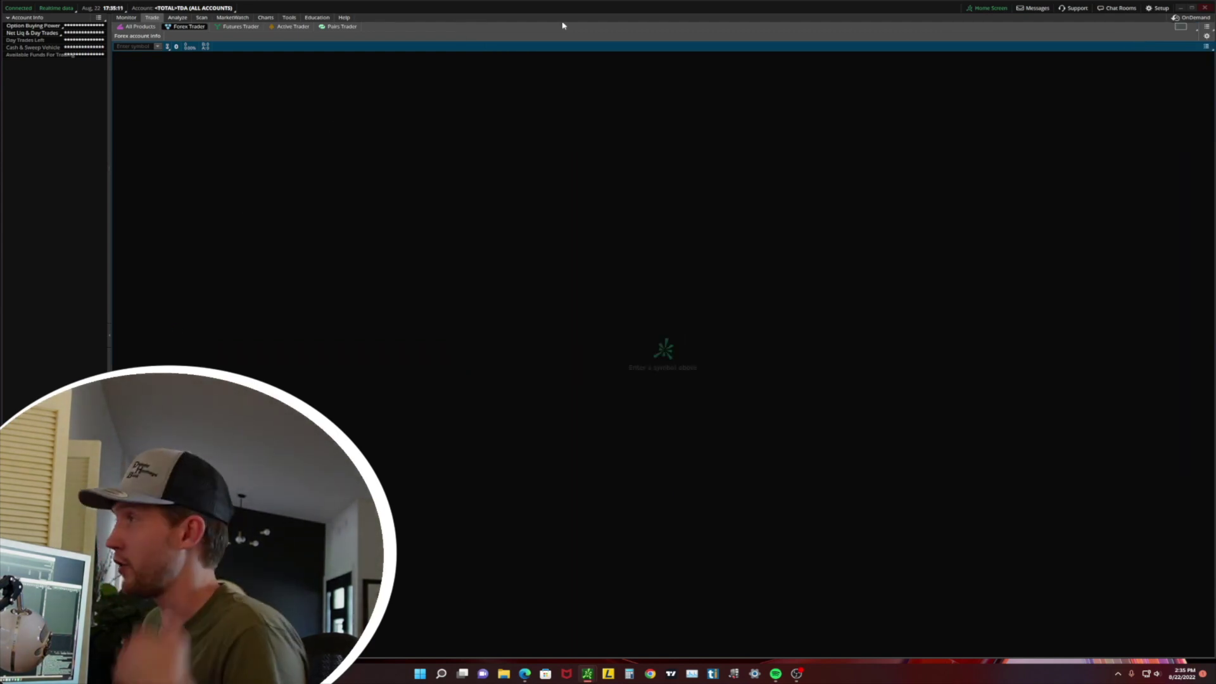
{"action": "type", "text": "a"}
- Load symbol A into the panel, then clear it from the page
{"action": "key", "text": "Return"}
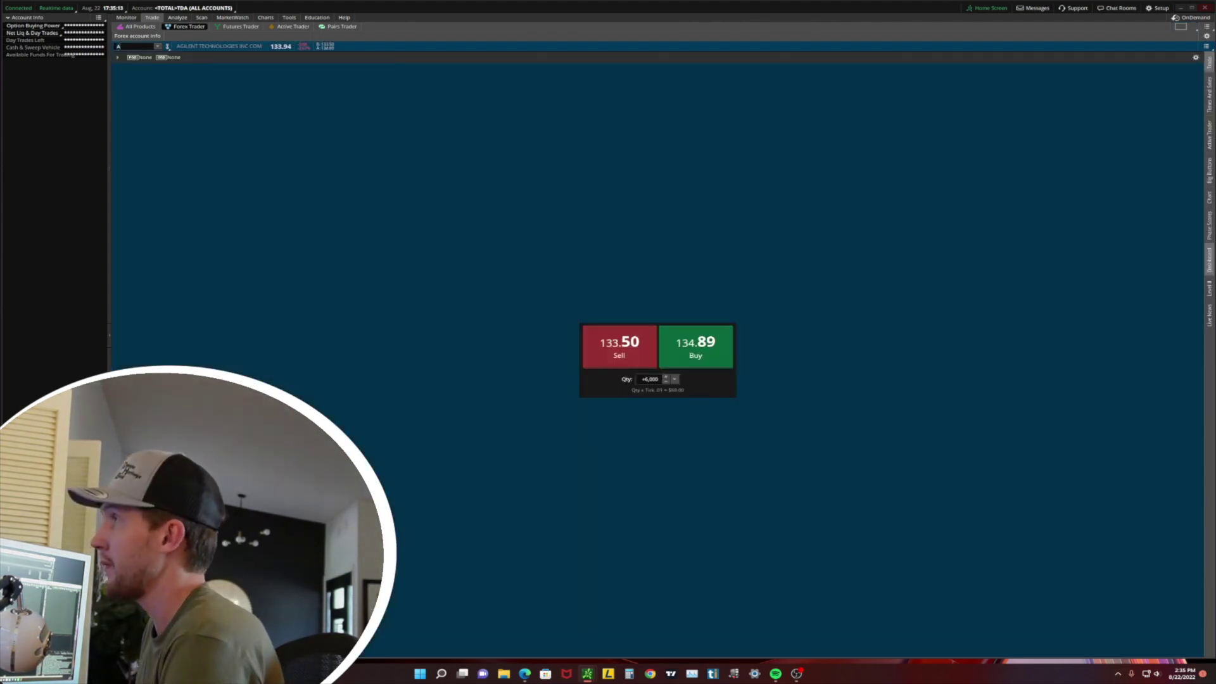
{"action": "left_click", "coordinate": [138, 26]}
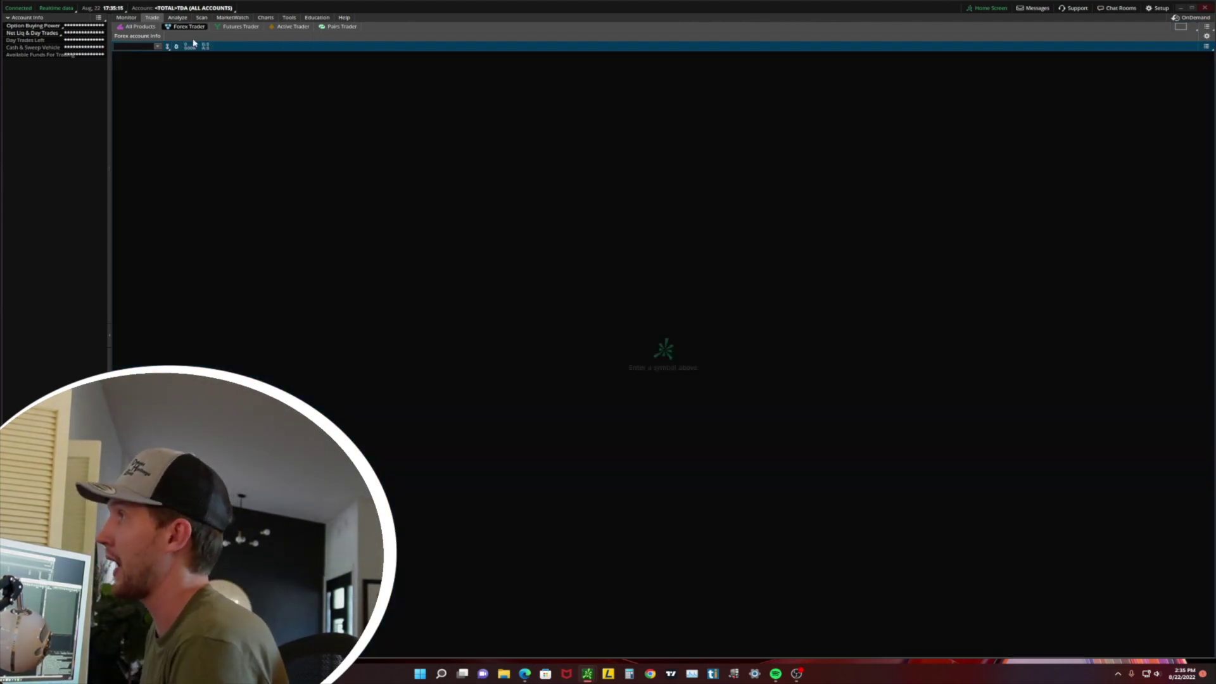
{"action": "left_click", "coordinate": [178, 18]}
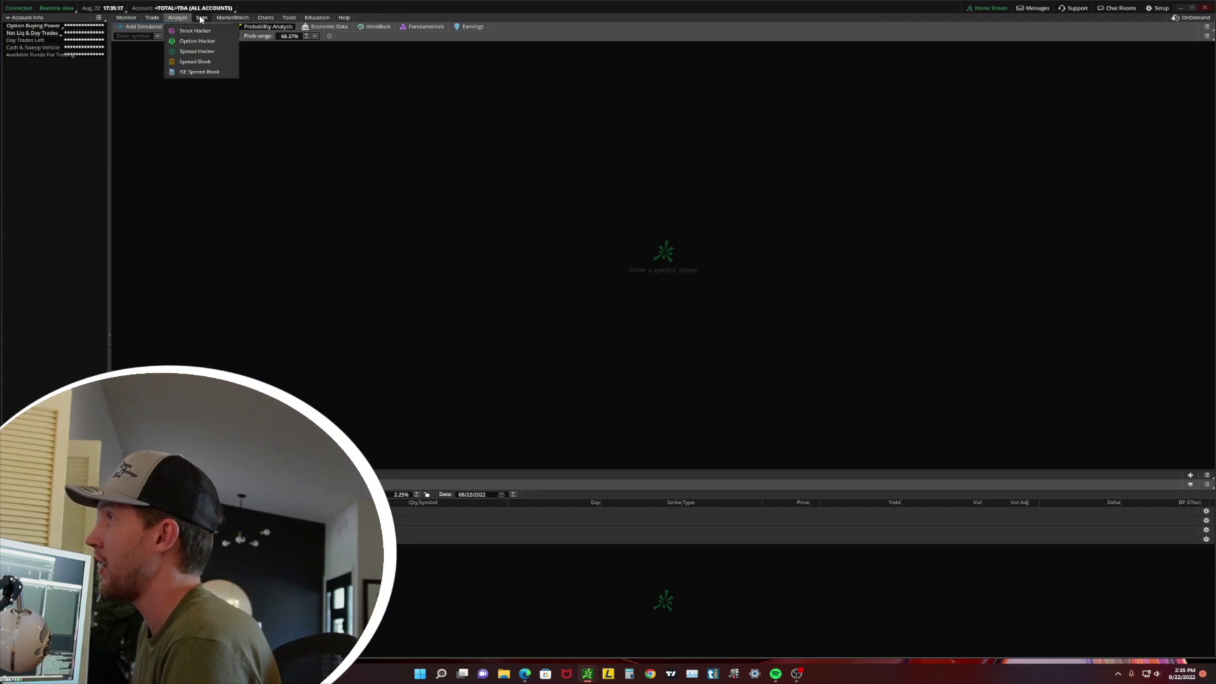
- Browse Scan, MarketWatch and Charts, ending on Flexible Grid and GE's Product Depth volatility curves
{"action": "left_click", "coordinate": [201, 19]}
{"action": "left_click", "coordinate": [264, 18]}
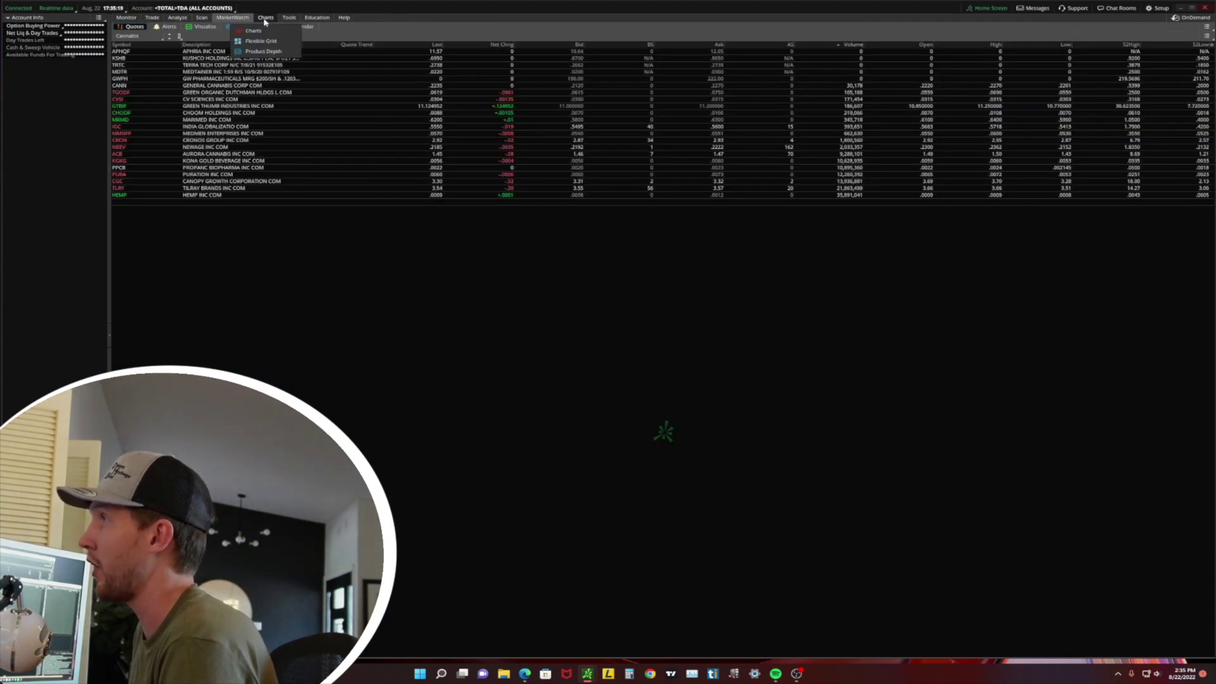
{"action": "left_click", "coordinate": [265, 18]}
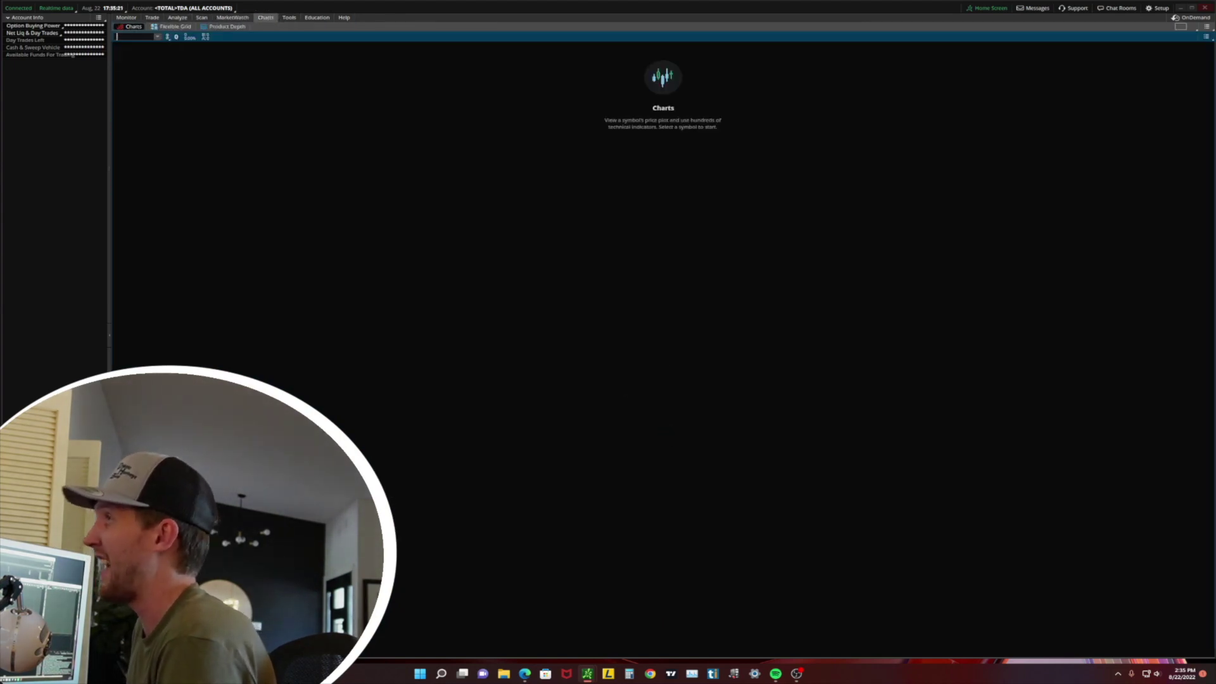
{"action": "left_click", "coordinate": [166, 36]}
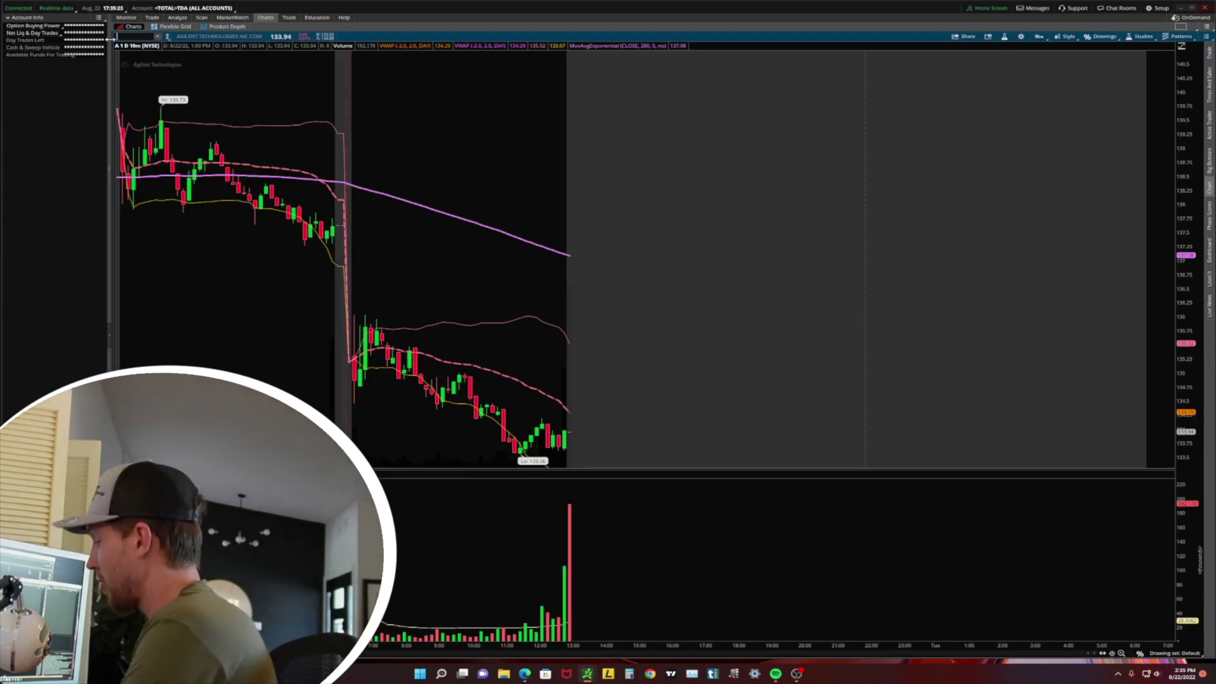
{"action": "left_click", "coordinate": [177, 37]}
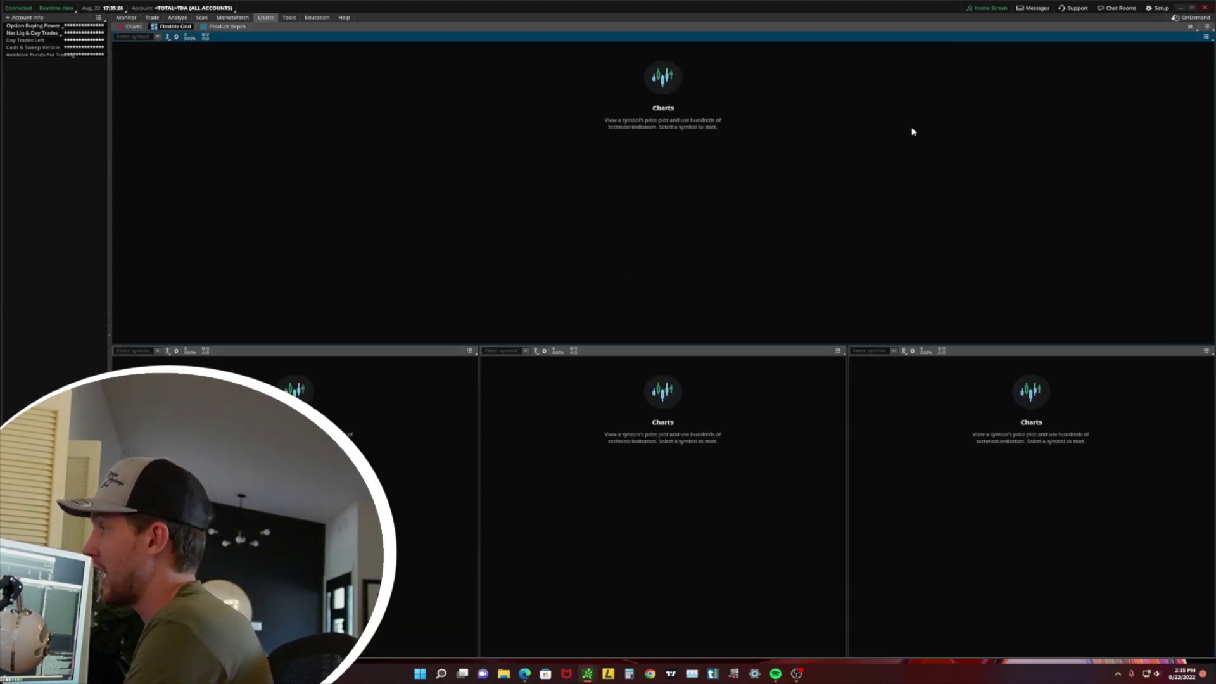
{"action": "left_click", "coordinate": [227, 26]}
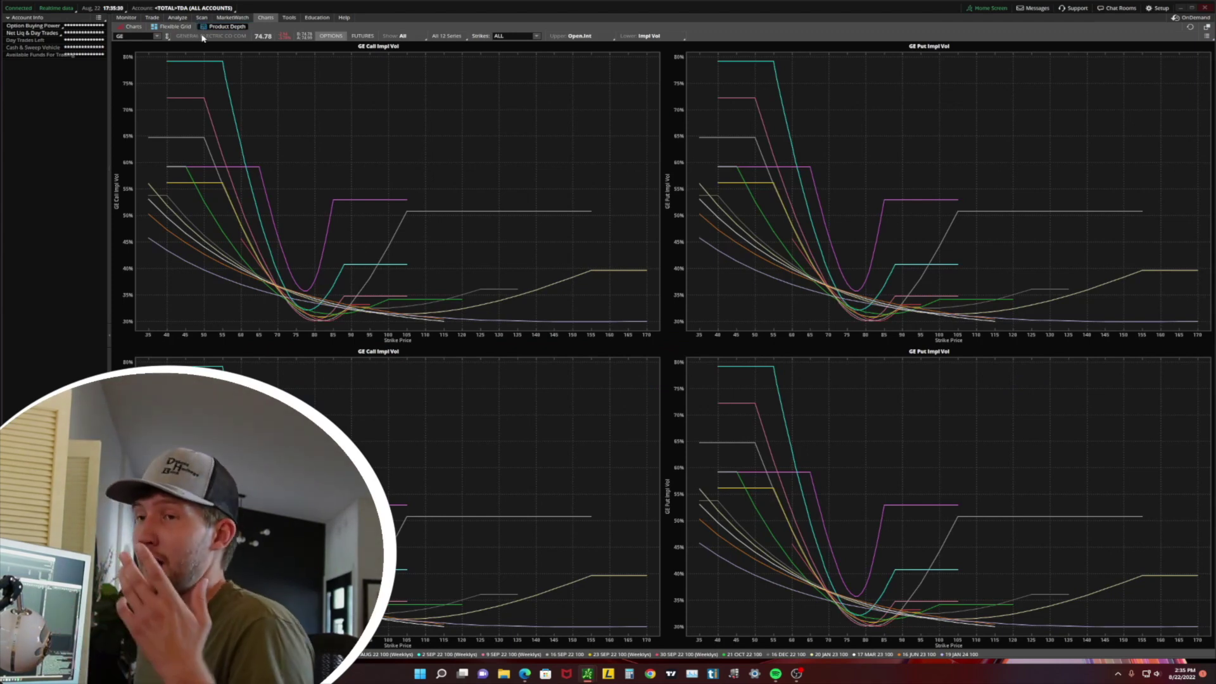
{"action": "left_click", "coordinate": [152, 18]}
- Add Volume to the SVRE Active Trader columns in Customize and drag it leftmost
{"action": "left_click", "coordinate": [292, 27]}
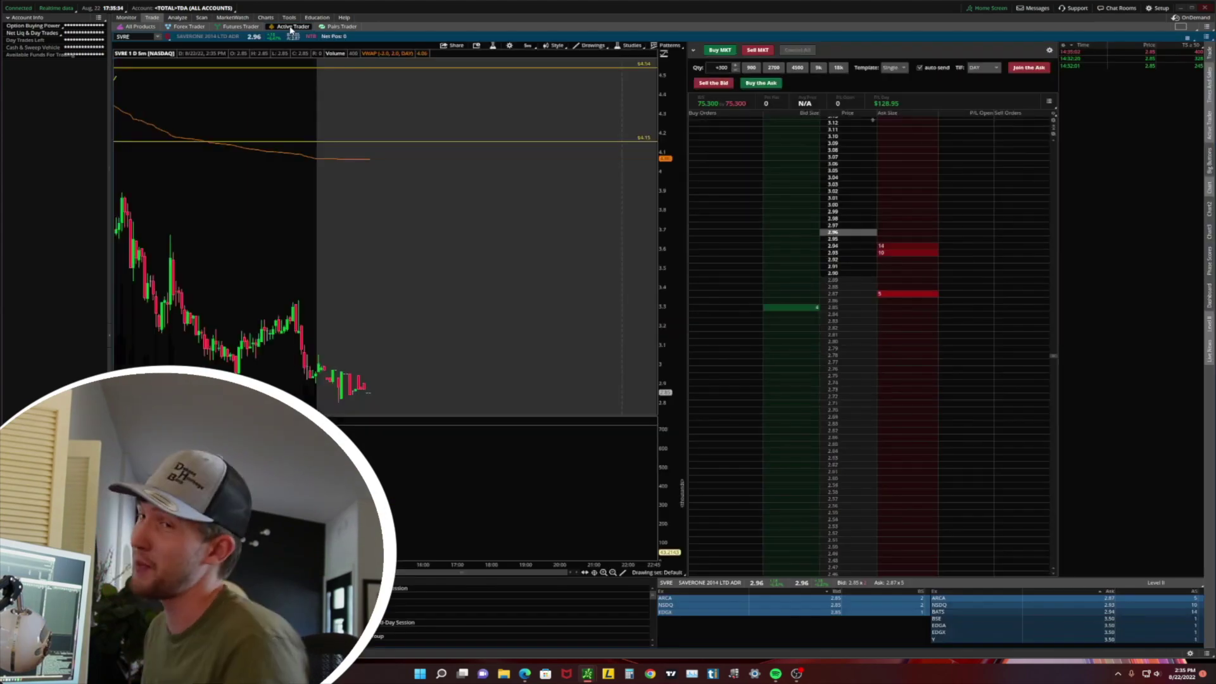
{"action": "left_click", "coordinate": [1055, 115]}
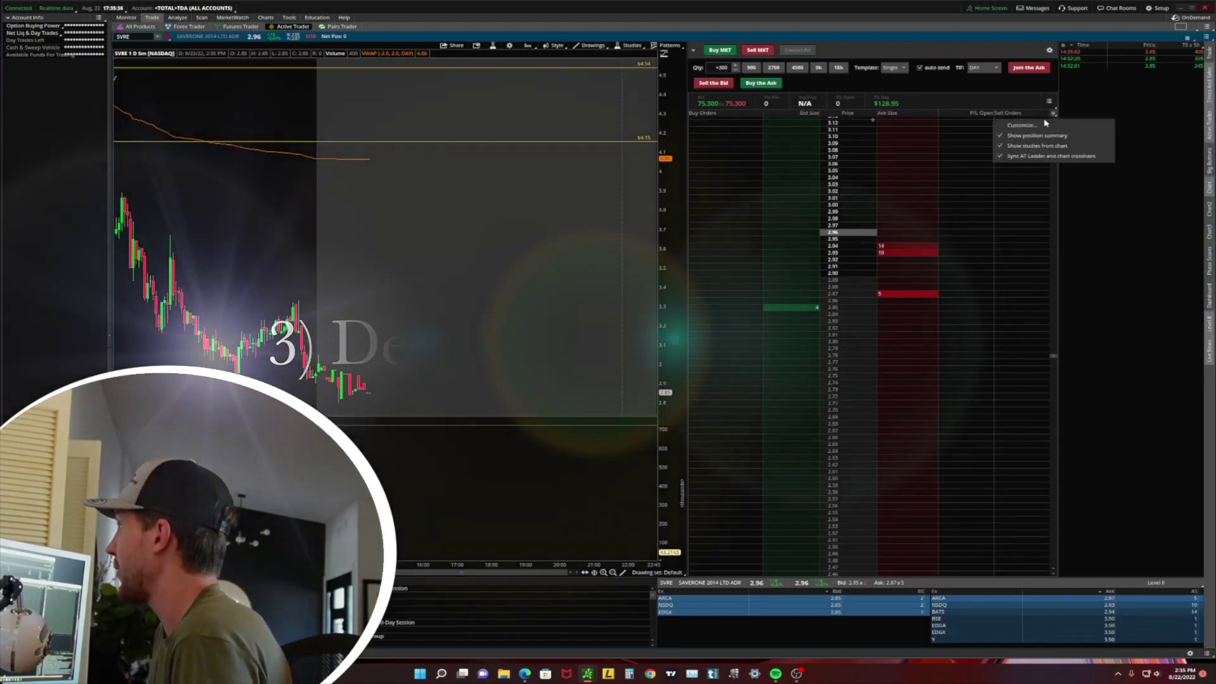
{"action": "left_click", "coordinate": [1026, 143]}
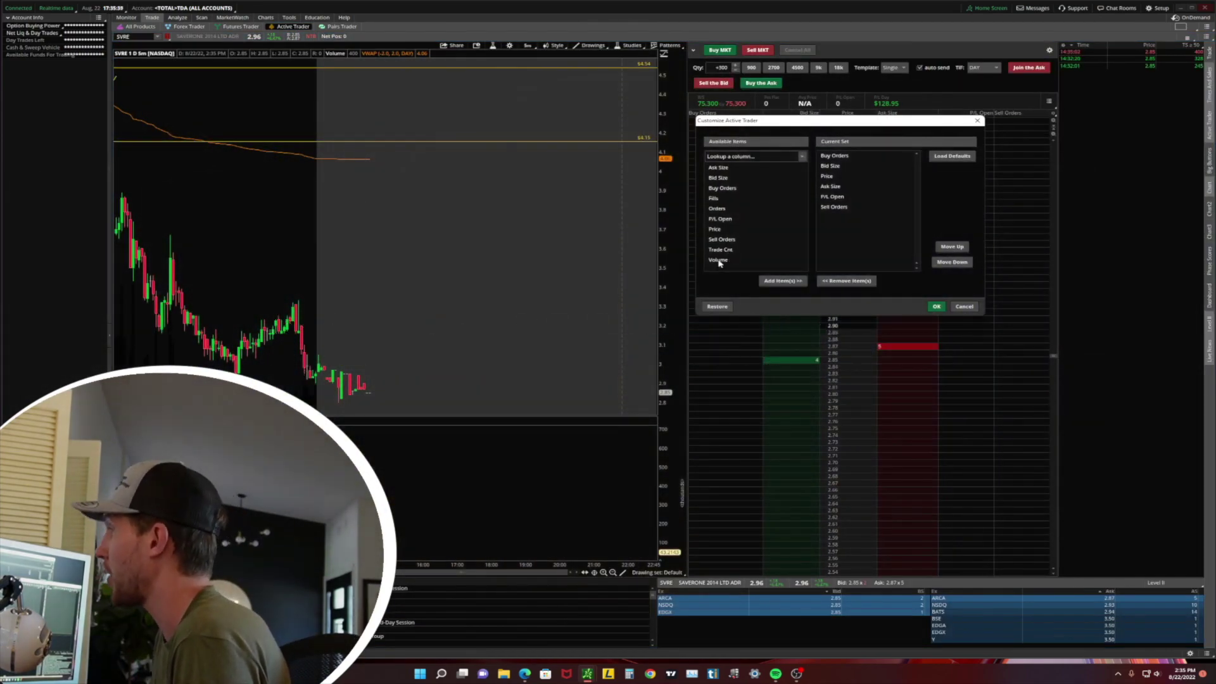
{"action": "left_click", "coordinate": [719, 261]}
{"action": "left_click", "coordinate": [784, 279]}
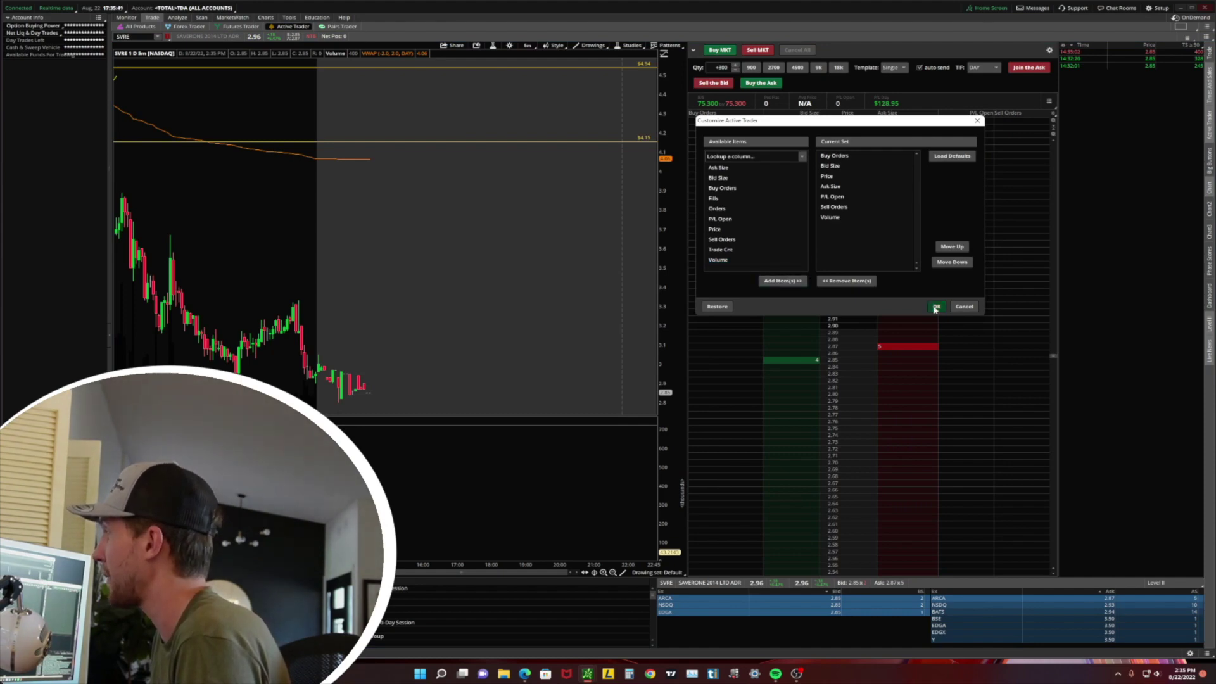
{"action": "left_click", "coordinate": [936, 308]}
{"action": "left_click_drag", "start_coordinate": [1026, 119], "coordinate": [722, 120]}
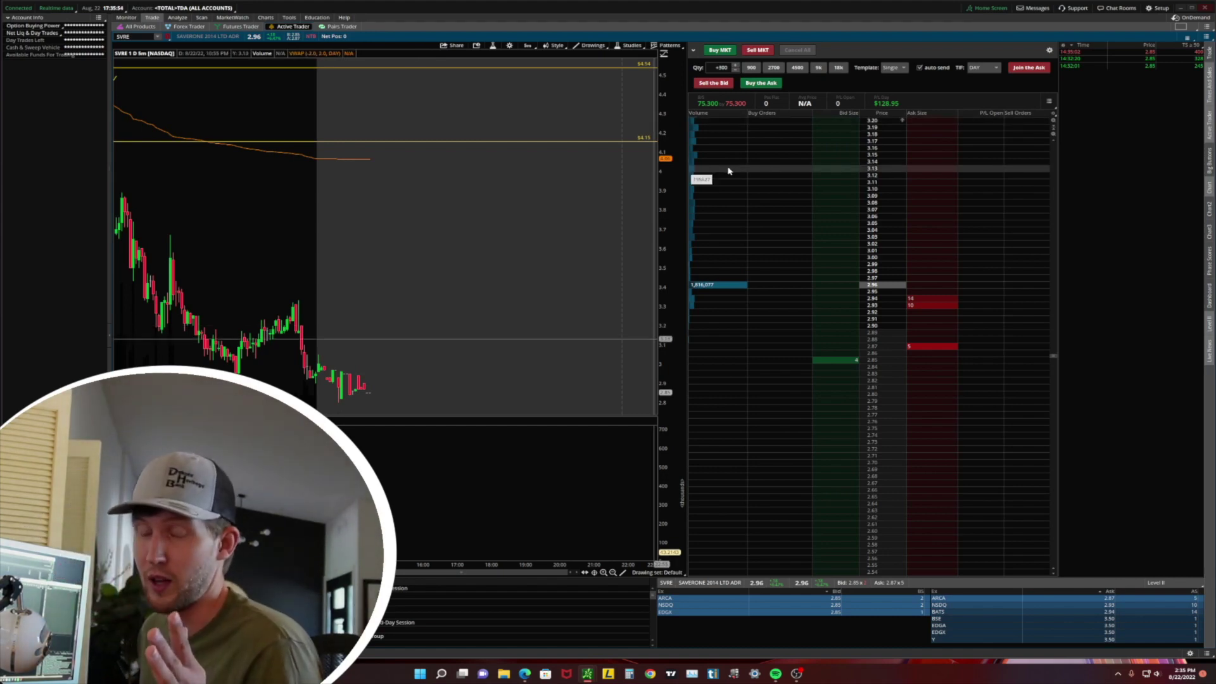
- Remove Volume from the ladder's Current Set, keeping orders, sizes, price and P/L columns
{"action": "left_click", "coordinate": [1055, 114]}
{"action": "left_click", "coordinate": [1024, 125]}
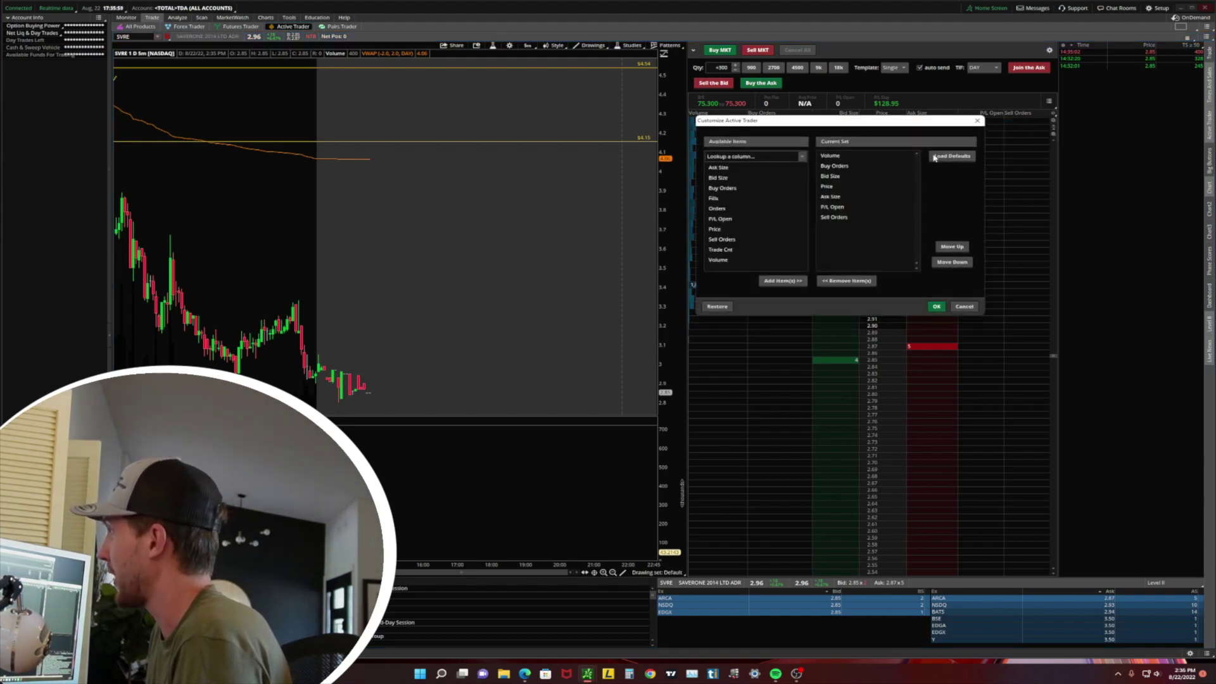
{"action": "left_click", "coordinate": [836, 157]}
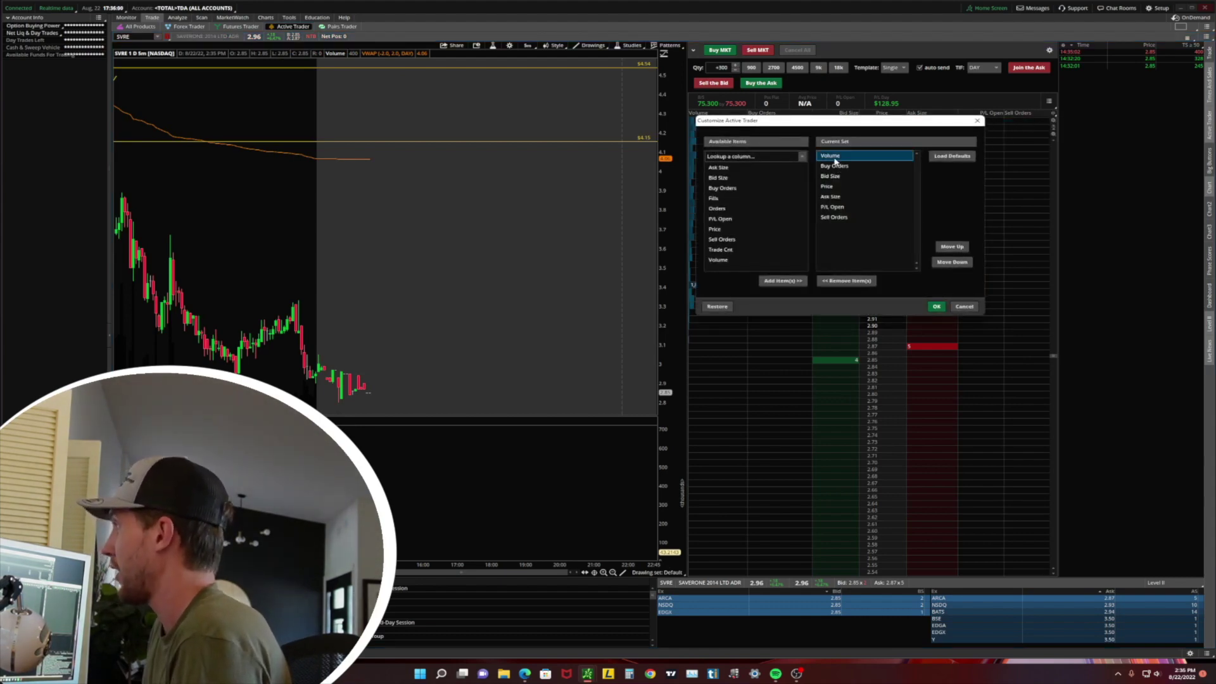
{"action": "left_click", "coordinate": [829, 281]}
{"action": "left_click", "coordinate": [938, 307]}
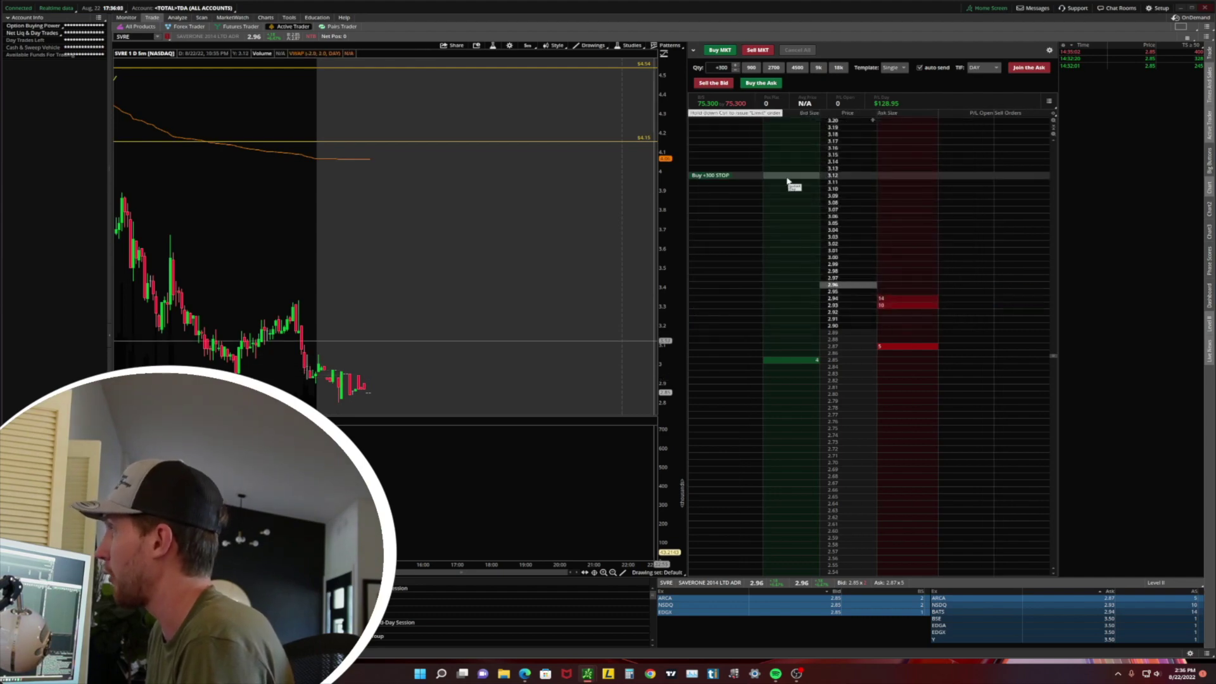